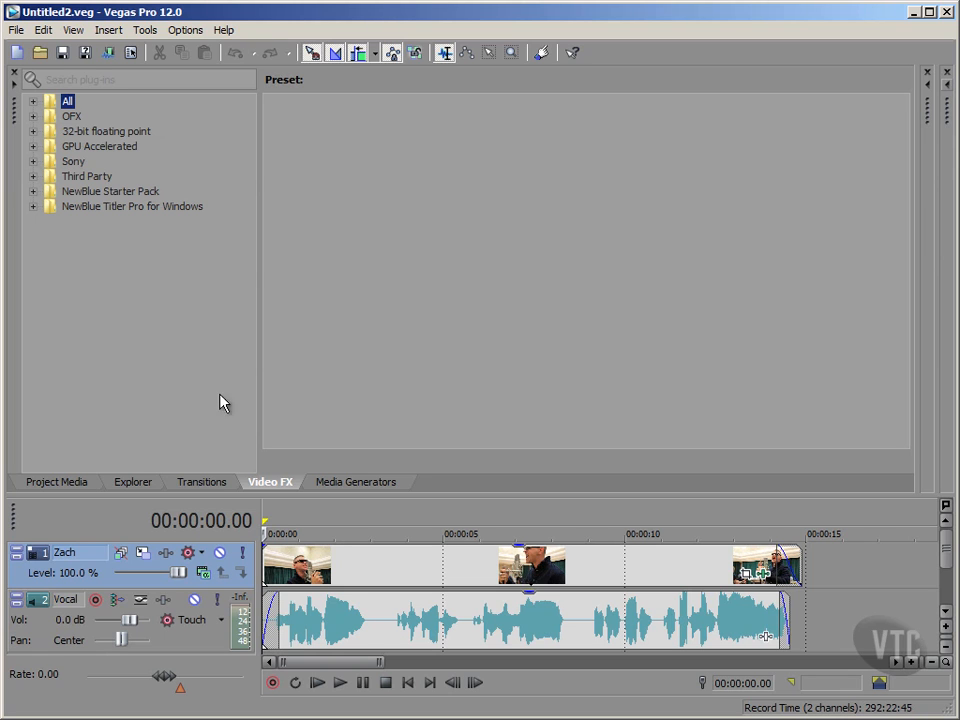
- Remove the Newsprint and Mirror effects from the video event on track 1
left_click(760, 576)
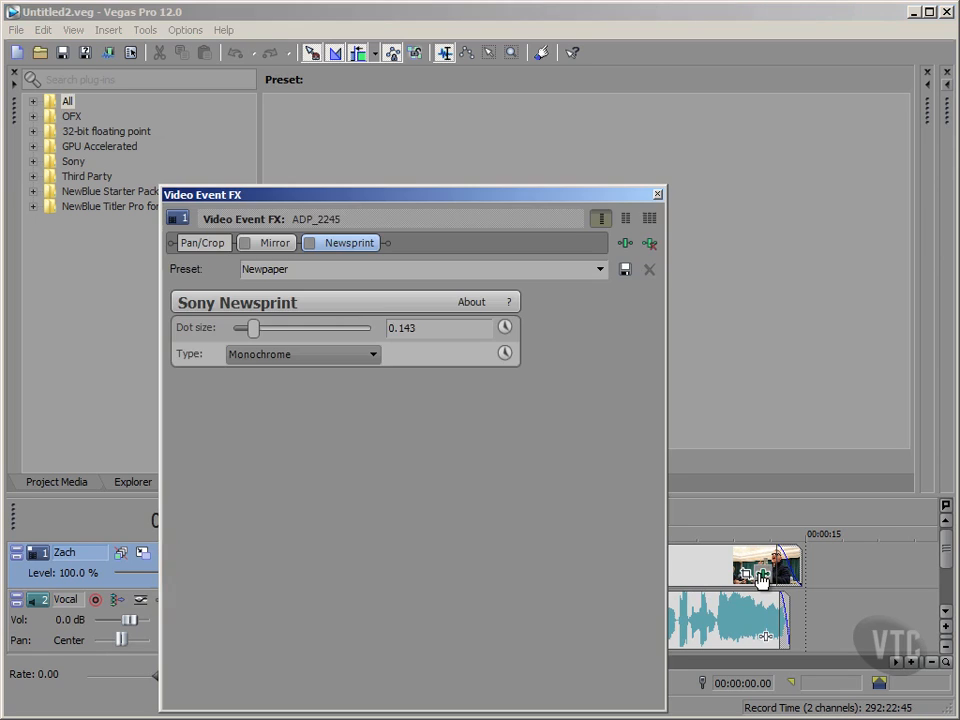
left_click(648, 245)
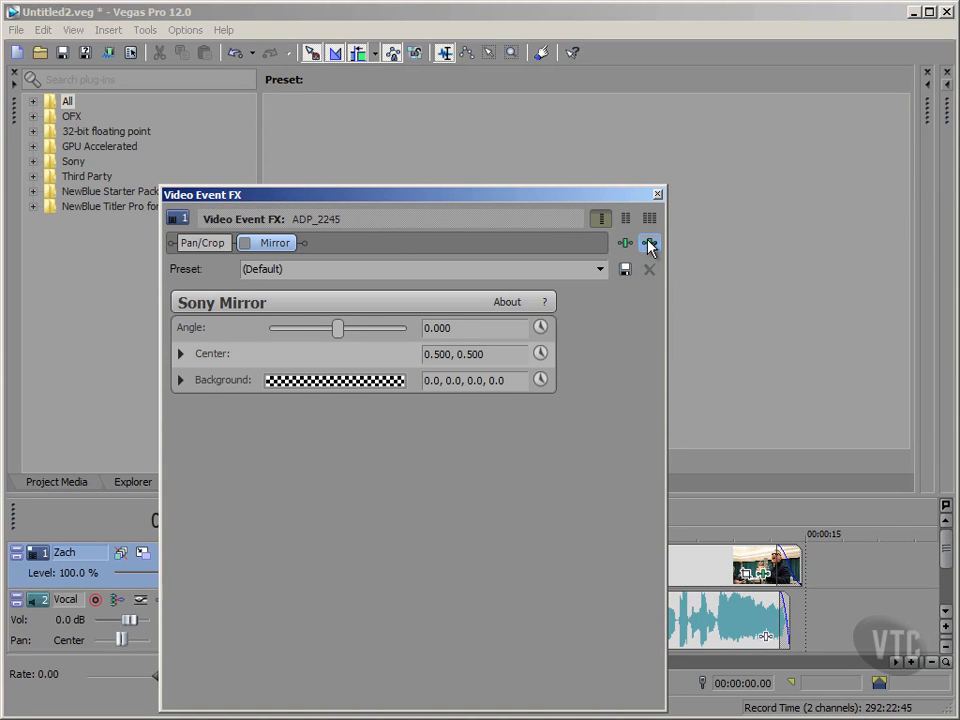
left_click(650, 246)
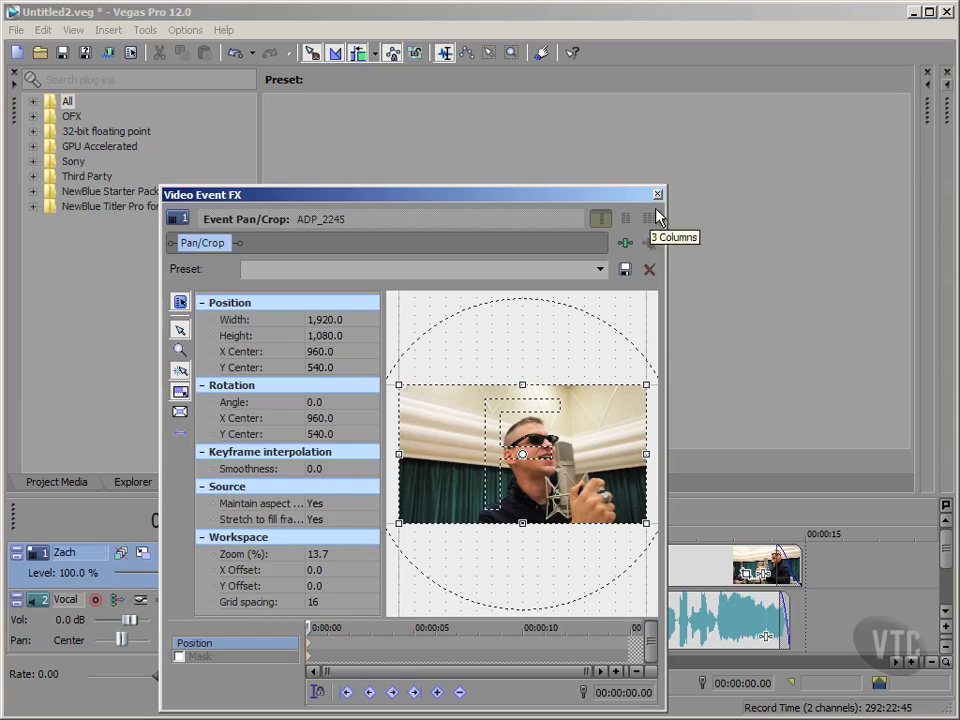
left_click(657, 194)
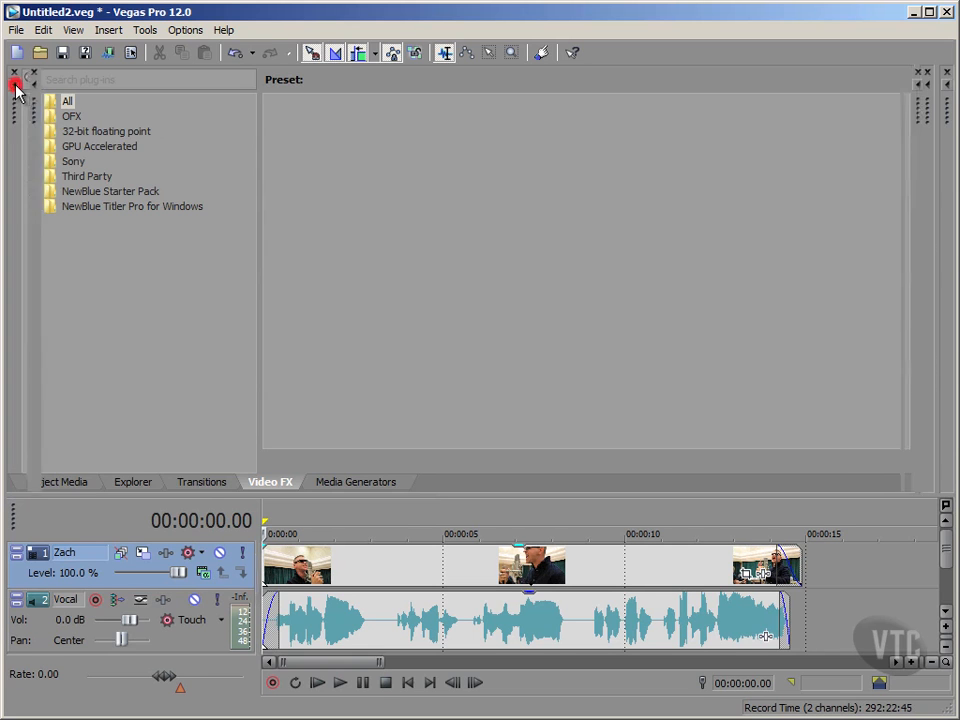
- Check the clip without effects in the preview at about 4, 8 and 12 seconds, and return to the start
left_click(14, 73)
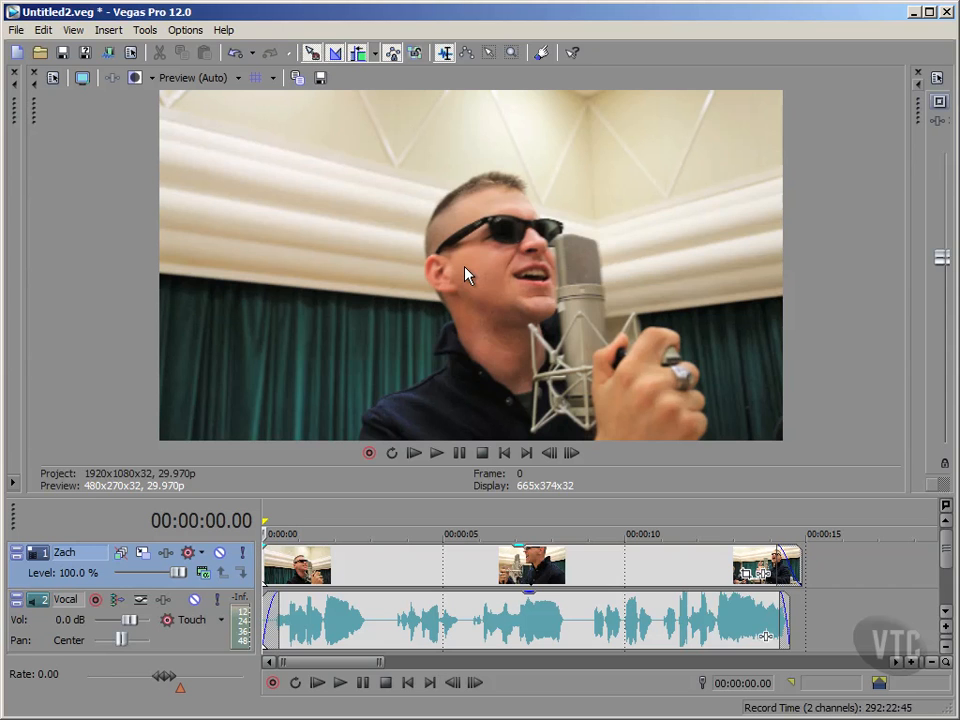
left_click(413, 521)
left_click(575, 513)
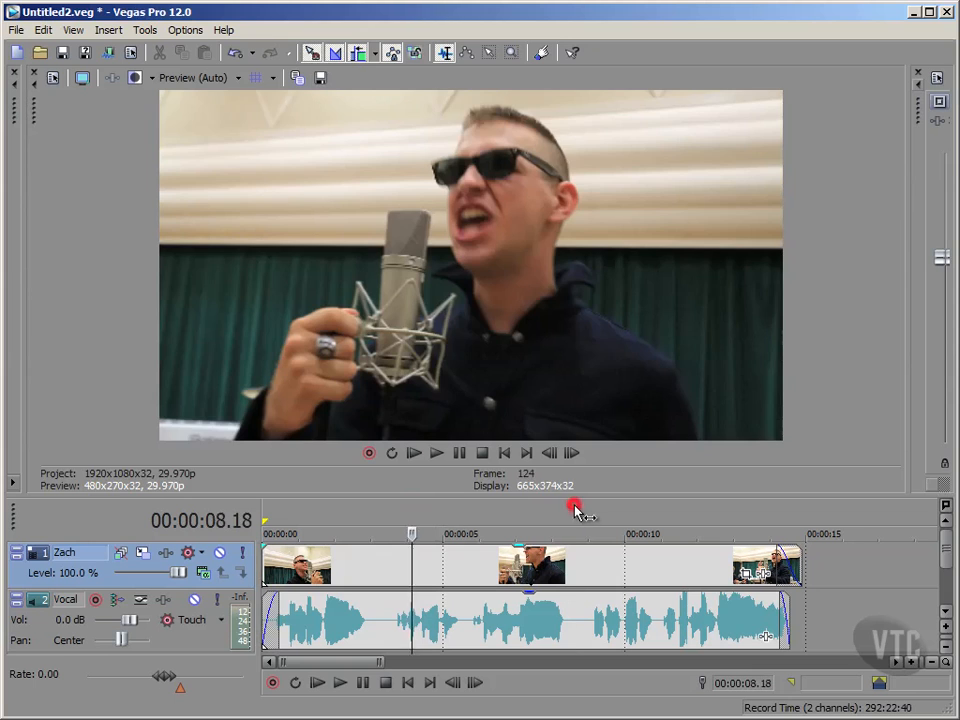
left_click(698, 515)
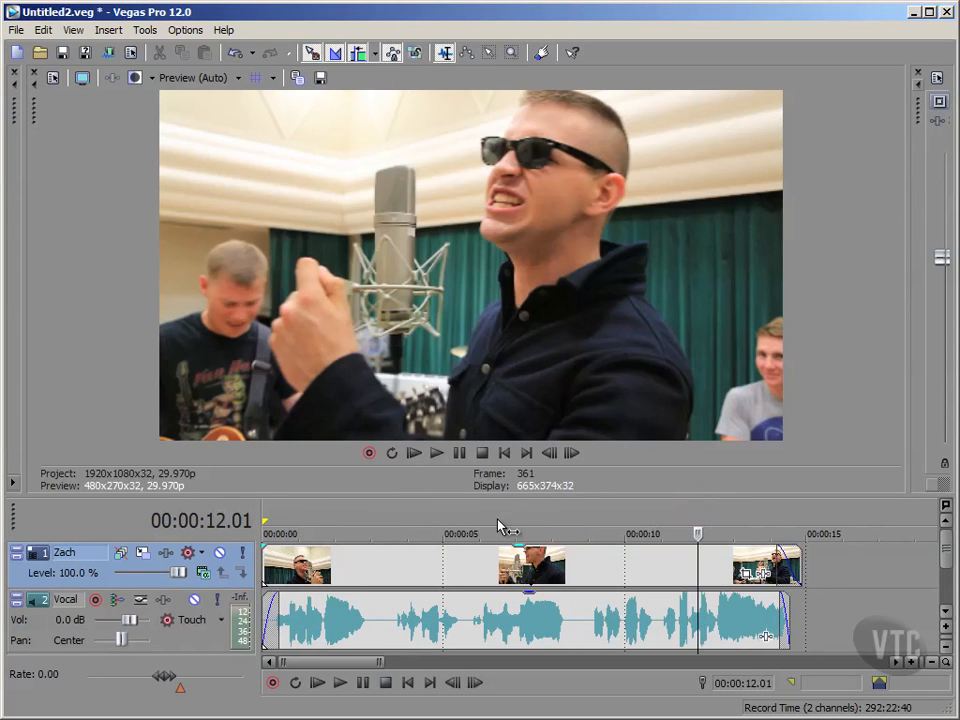
left_click(408, 684)
left_click(115, 373)
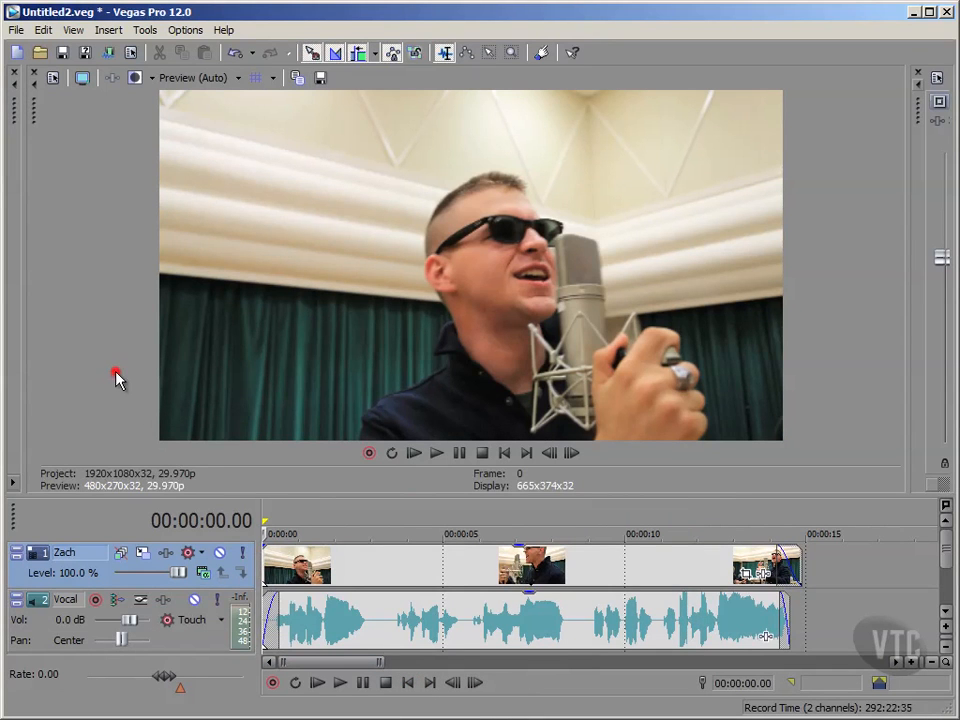
- Apply the default preset of the third-party Magic Bullet Looks video effect to the event on track 1
left_click(16, 92)
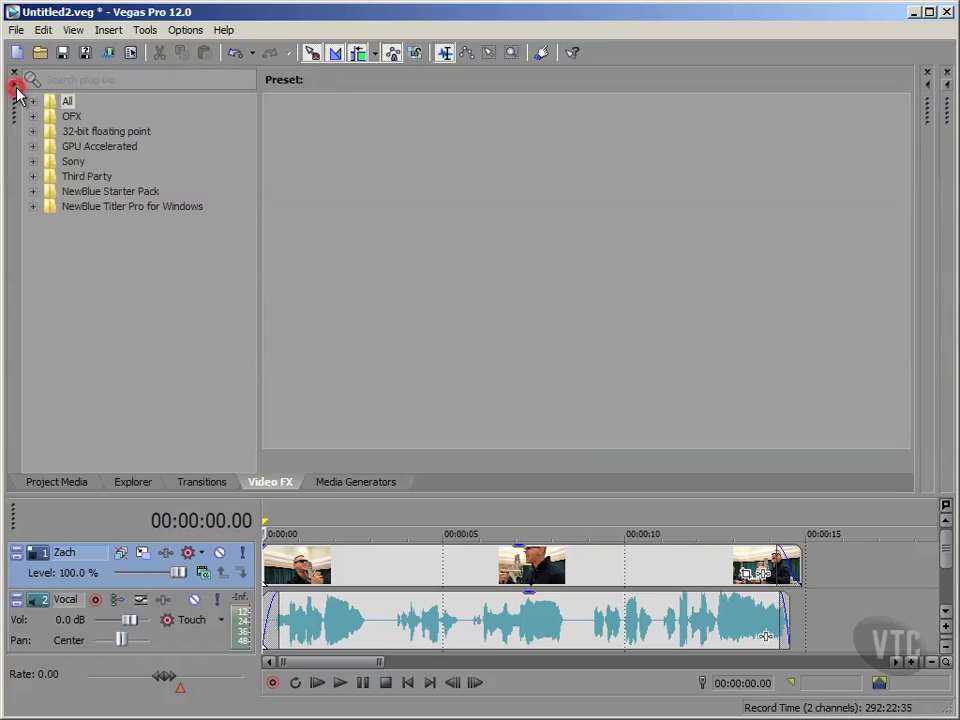
left_click(280, 488)
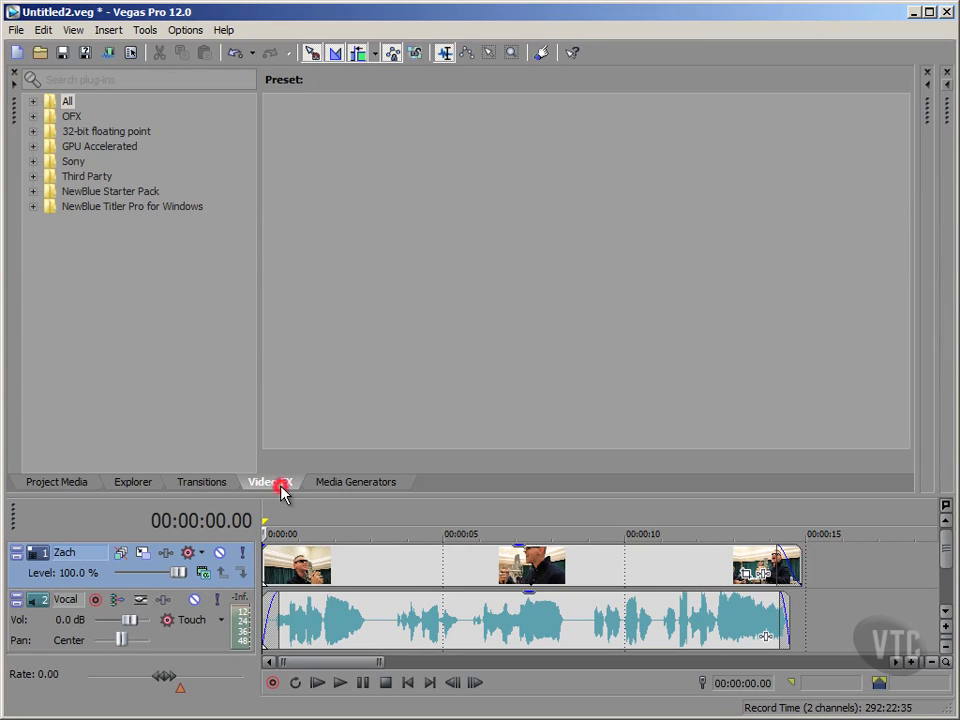
left_click(84, 180)
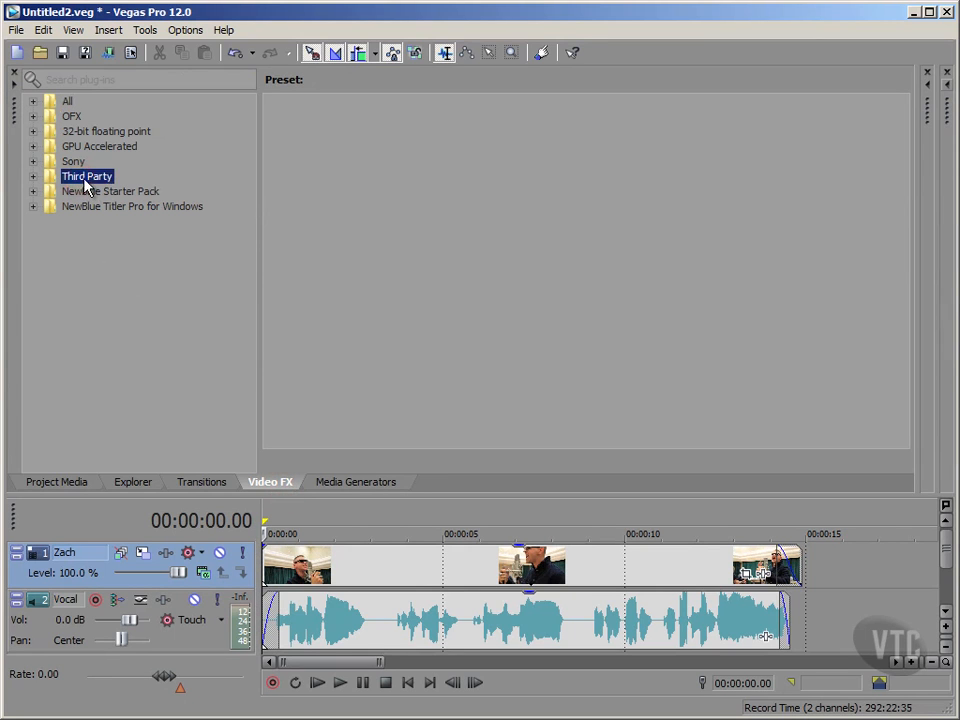
left_click(33, 177)
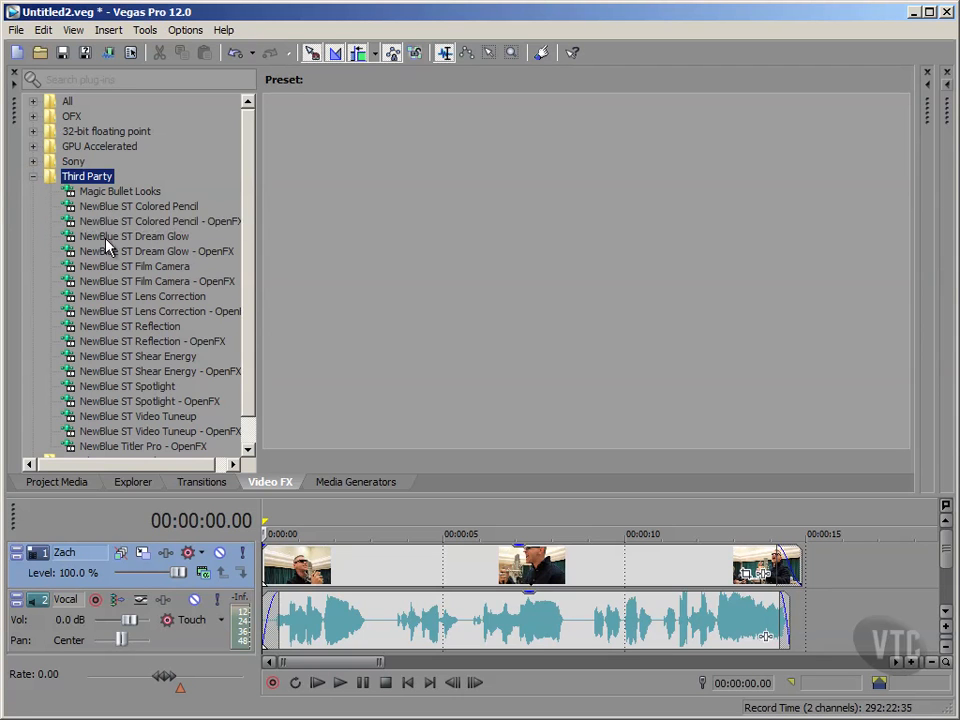
left_click_drag(243, 343, 249, 317)
left_click(104, 193)
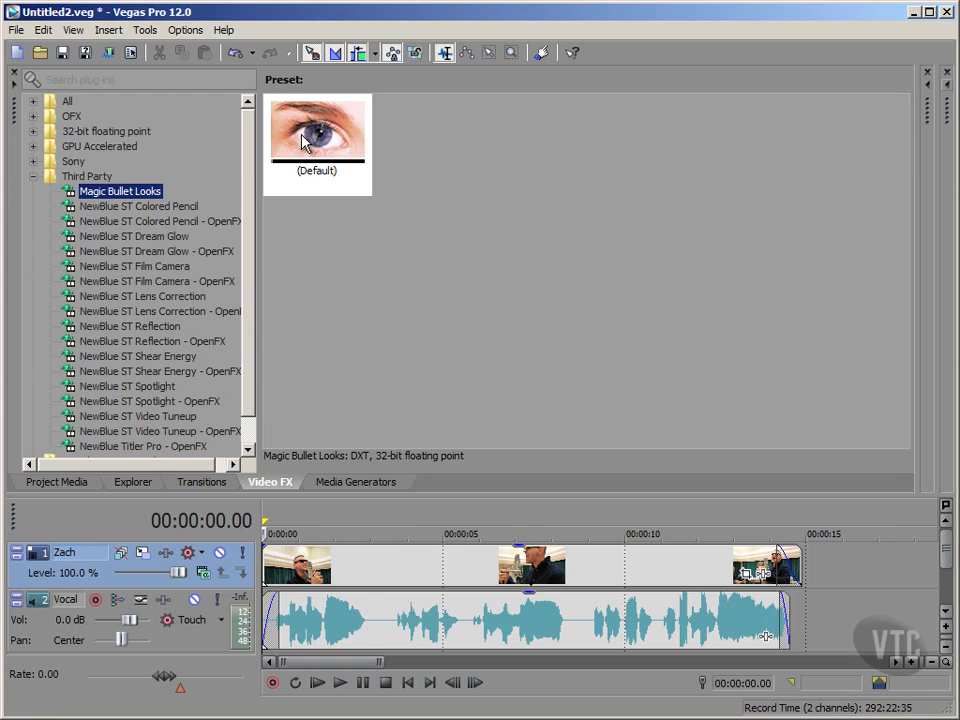
left_click_drag(303, 142, 367, 572)
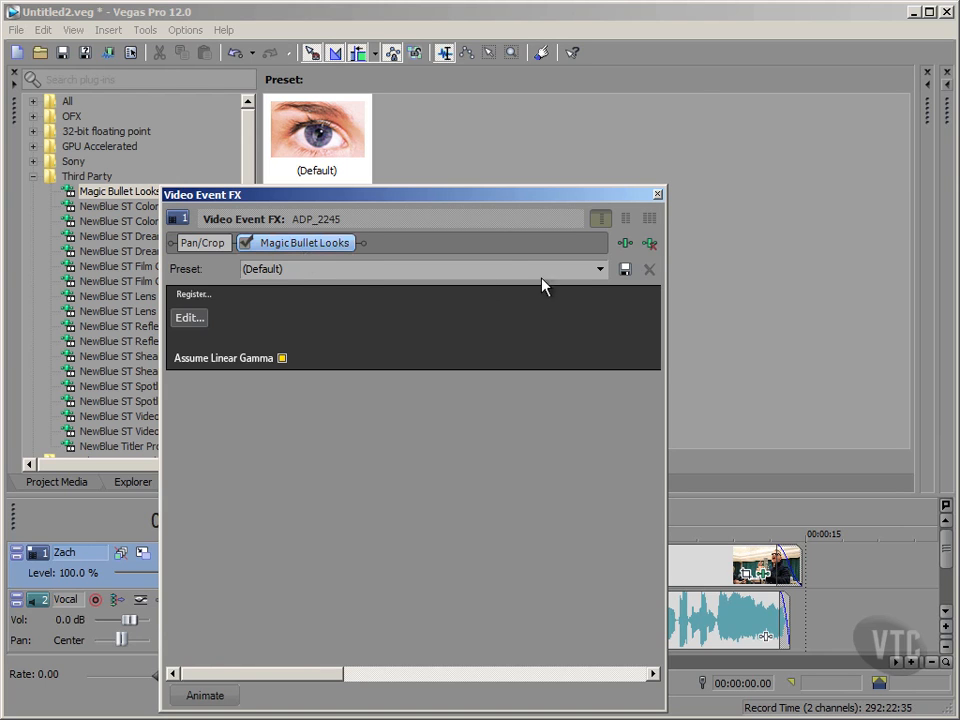
- Check the effect's available presets and open the Magic Bullet Looks editor
left_click(600, 269)
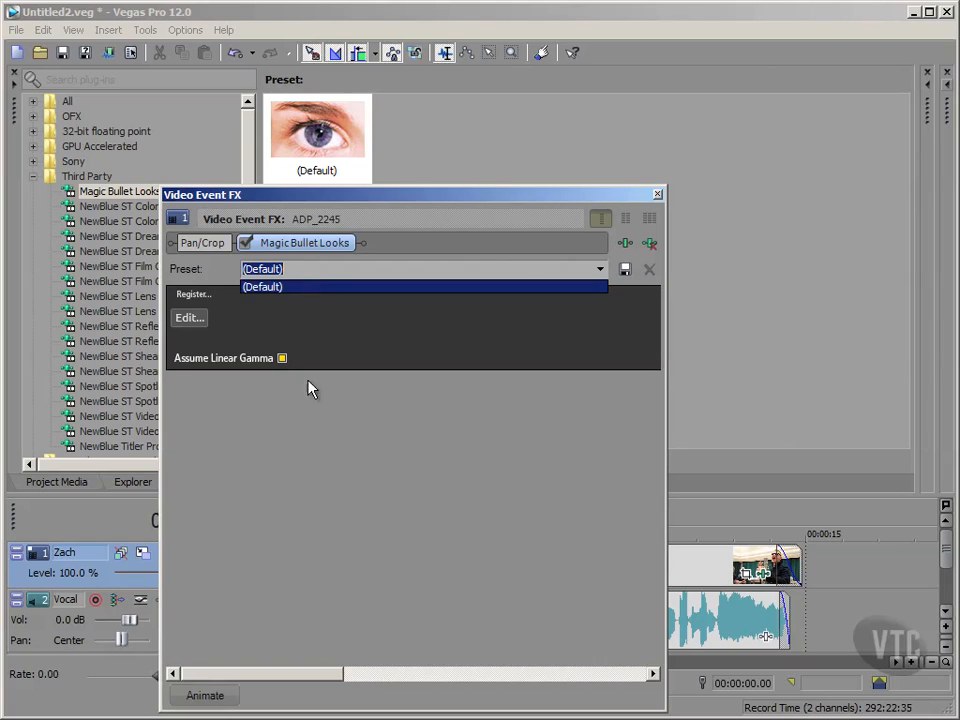
left_click(283, 462)
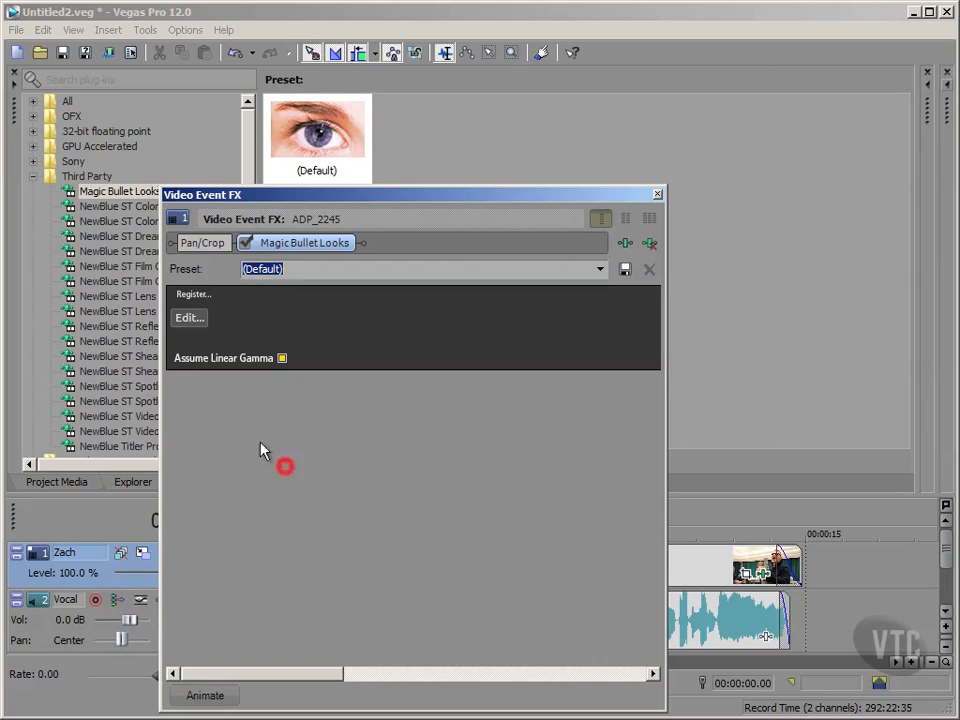
left_click(189, 318)
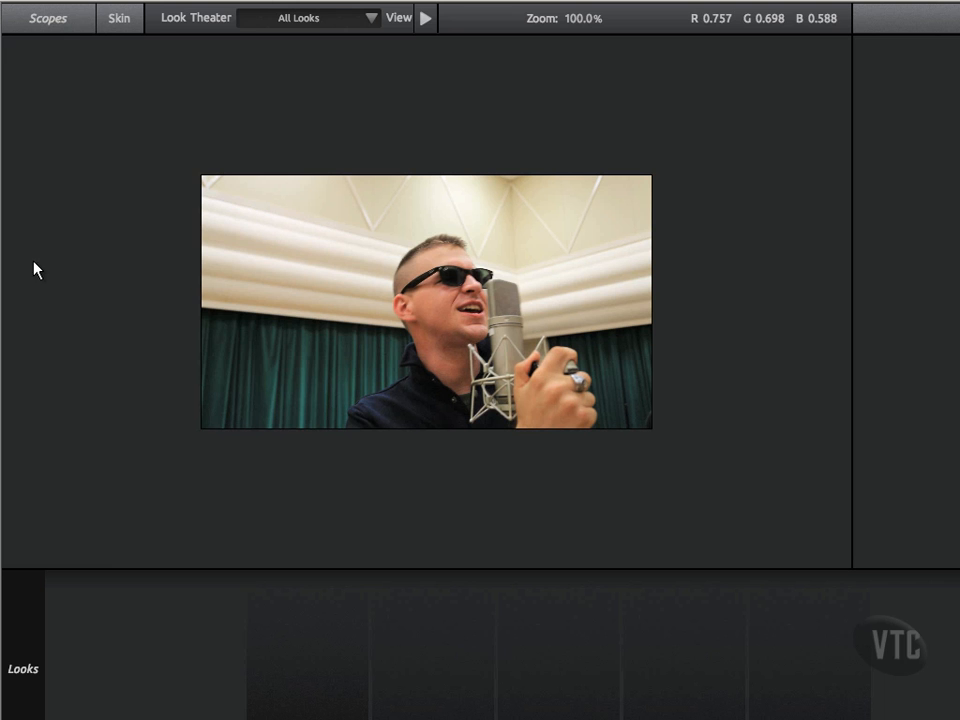
- Examine the looks in the Cinematic, Special Effects and Music Videos categories
mouse_move(3, 266)
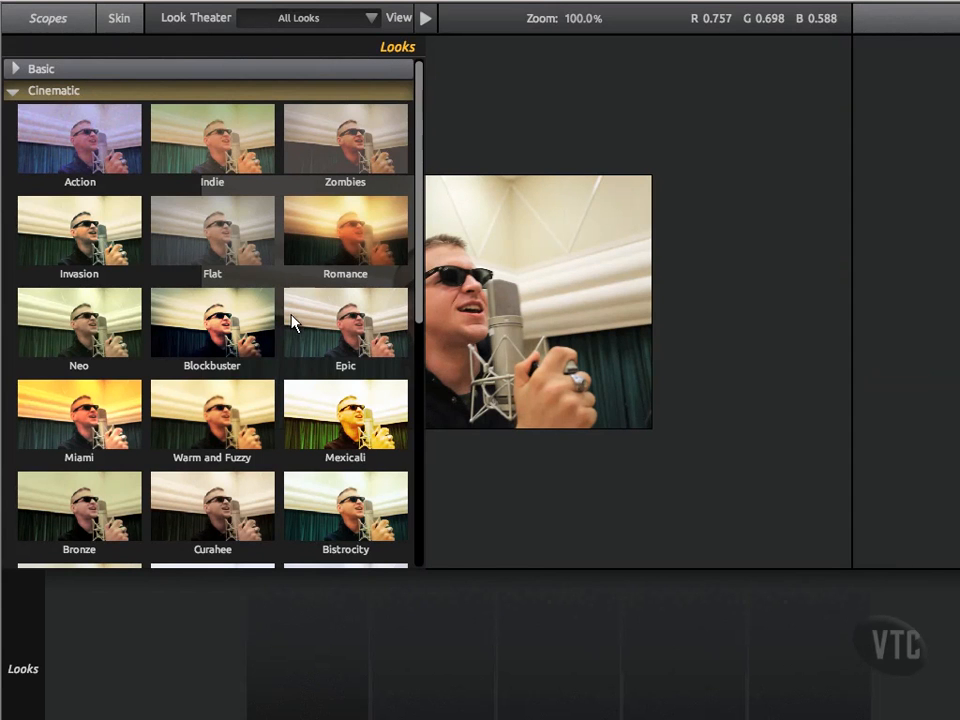
left_click(13, 90)
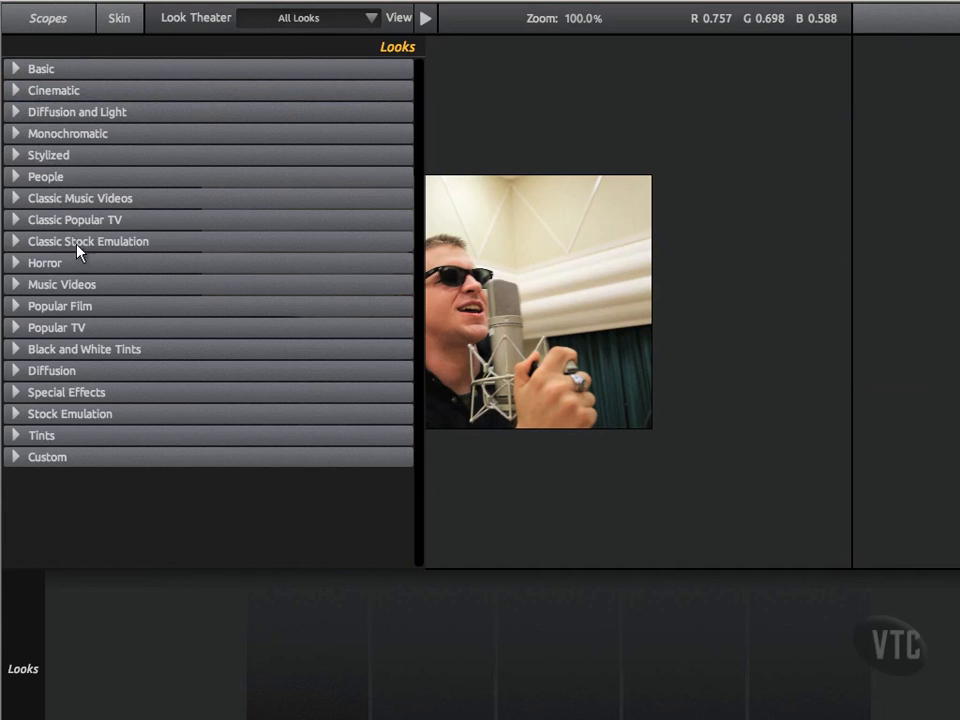
left_click(15, 394)
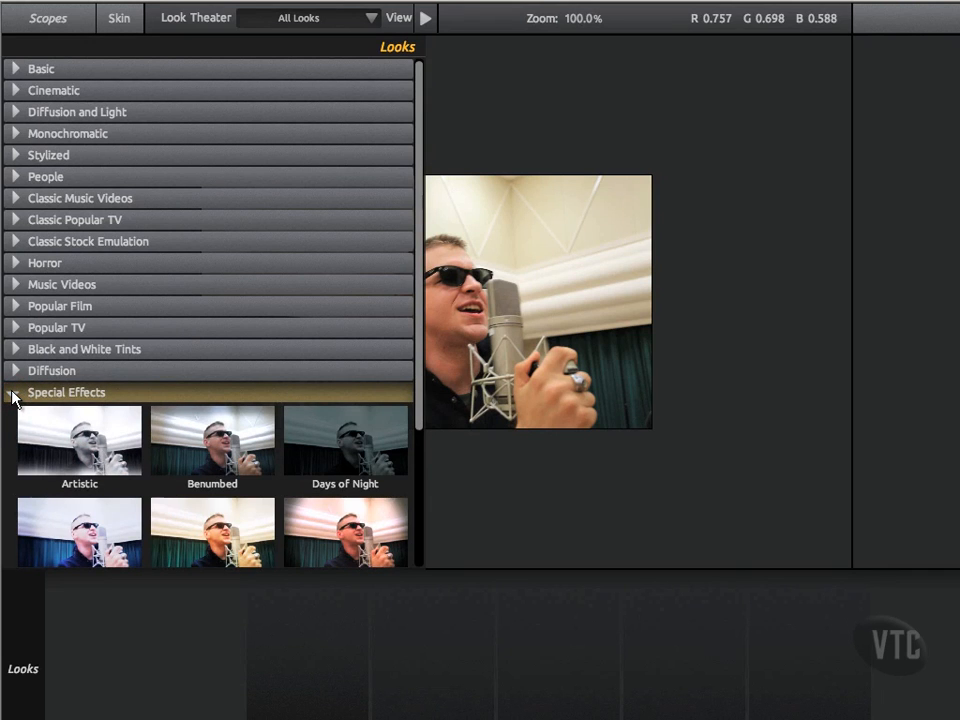
left_click(13, 393)
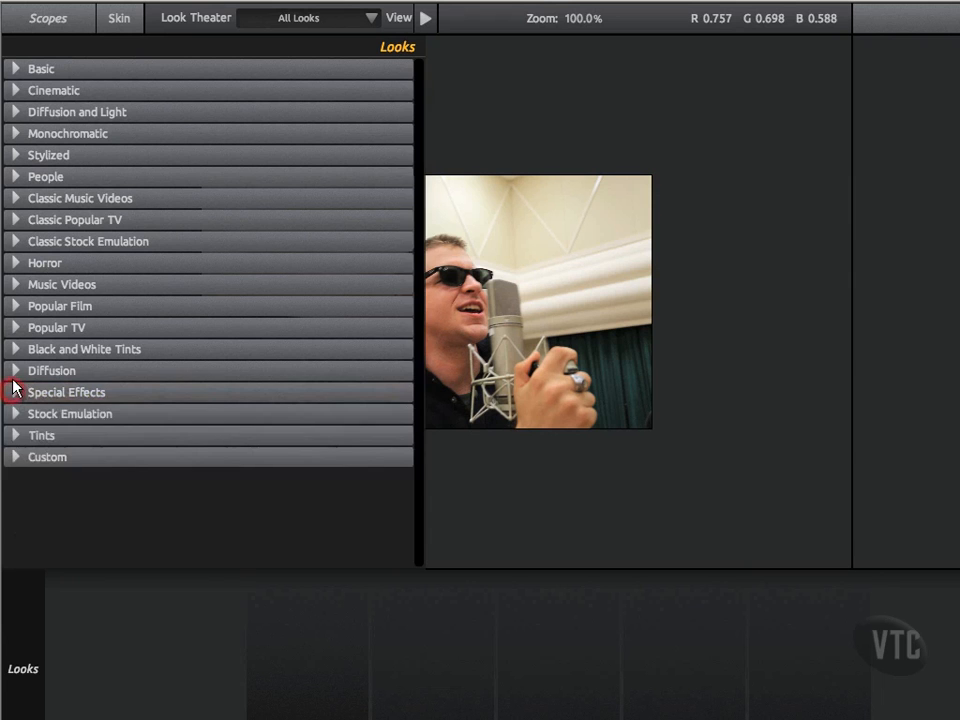
left_click(17, 286)
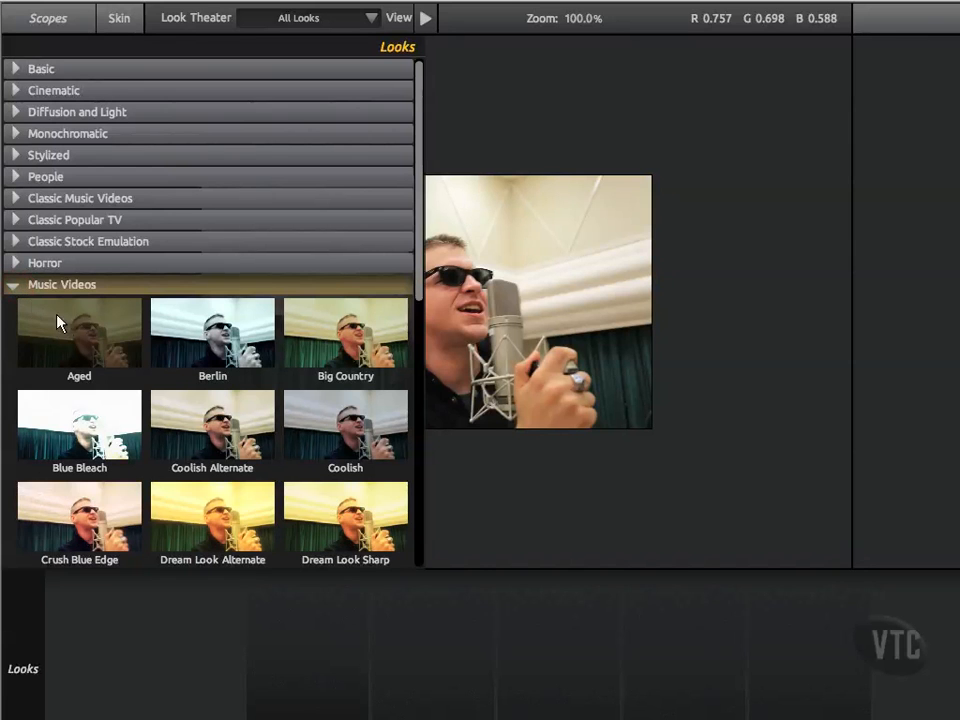
left_click_drag(418, 285, 437, 484)
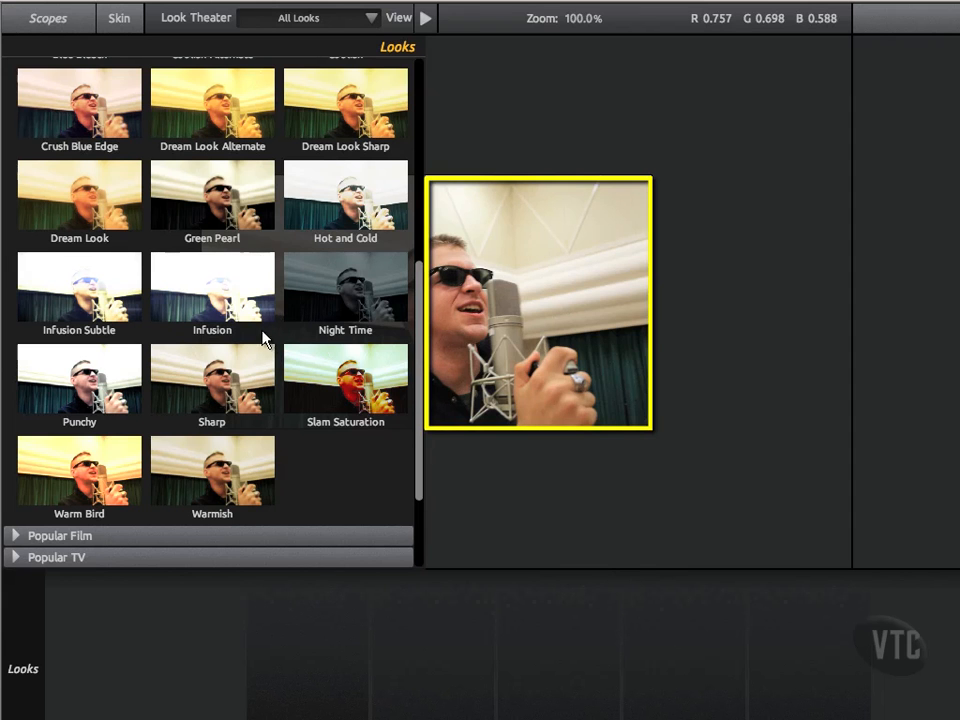
- Try the Dream Look on the clip, replace it with the Green Pearl look, and finish the look
left_click(74, 198)
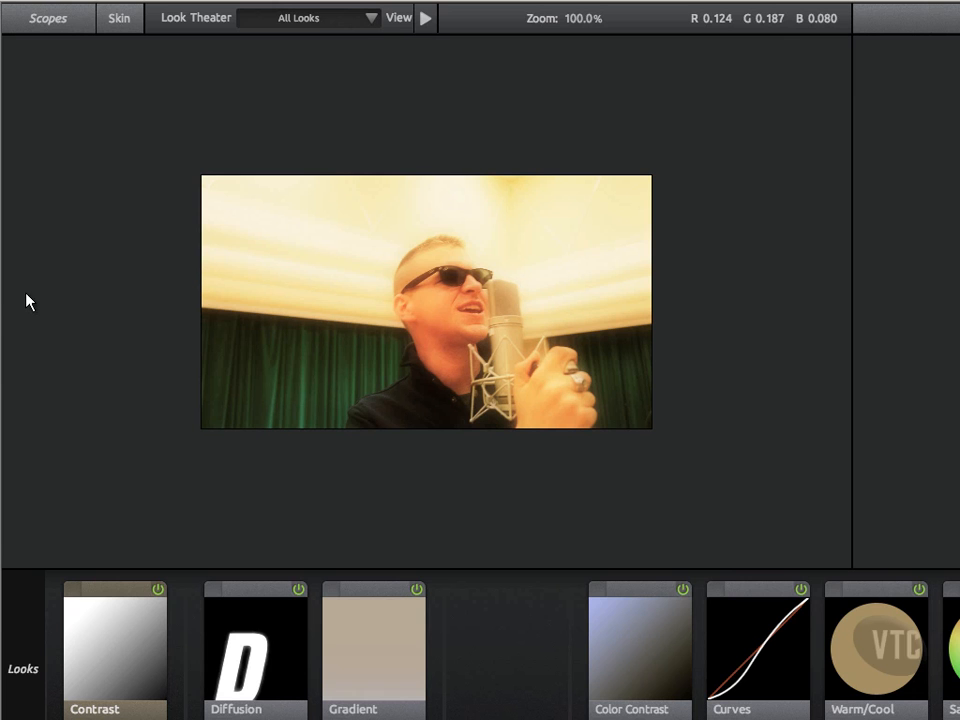
mouse_move(11, 300)
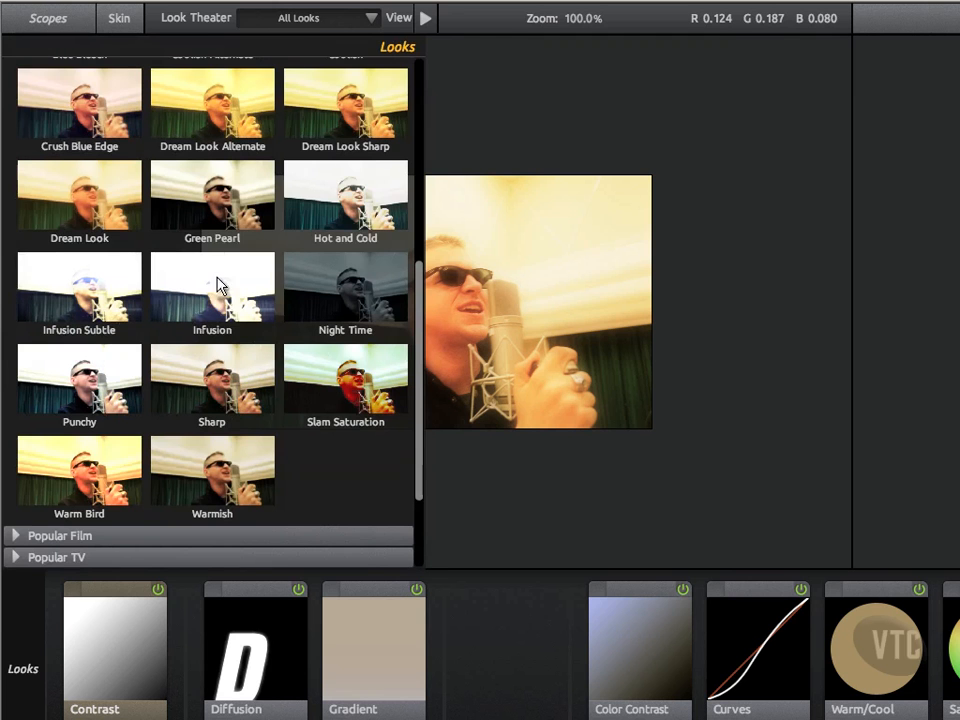
left_click(210, 212)
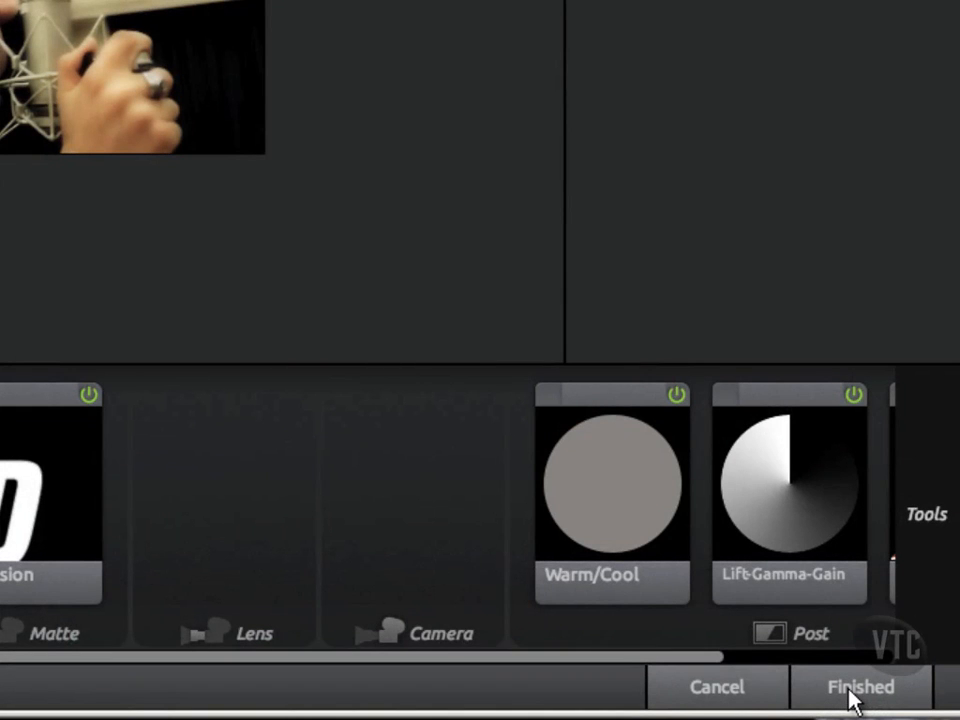
left_click(852, 688)
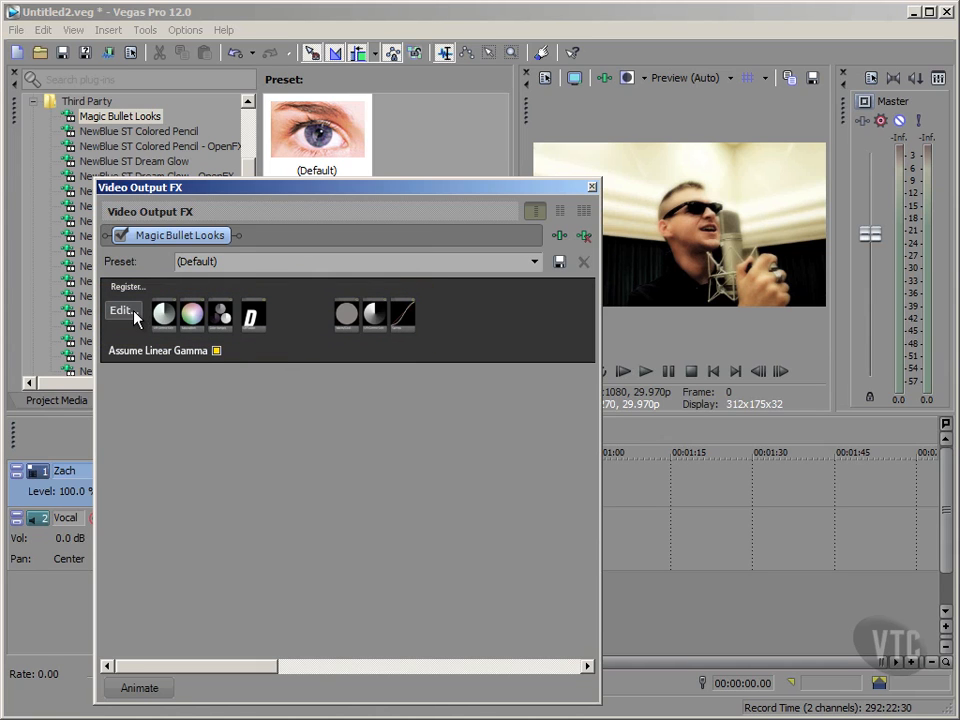
- Widen the video preview over the project media area and zoom the timeline in on the clip
left_click(592, 187)
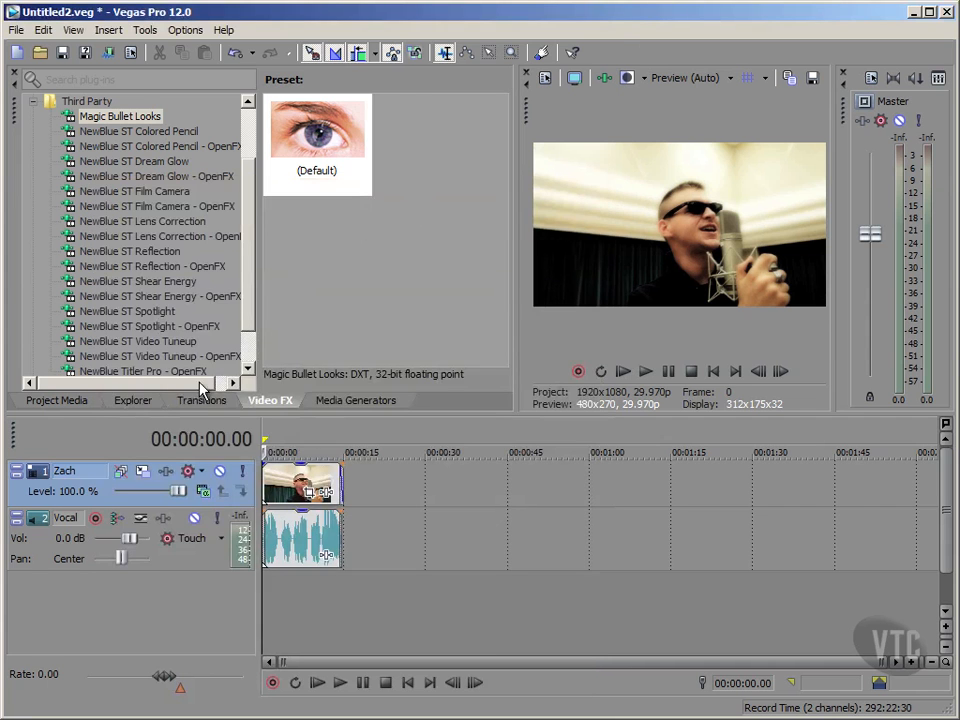
left_click(68, 400)
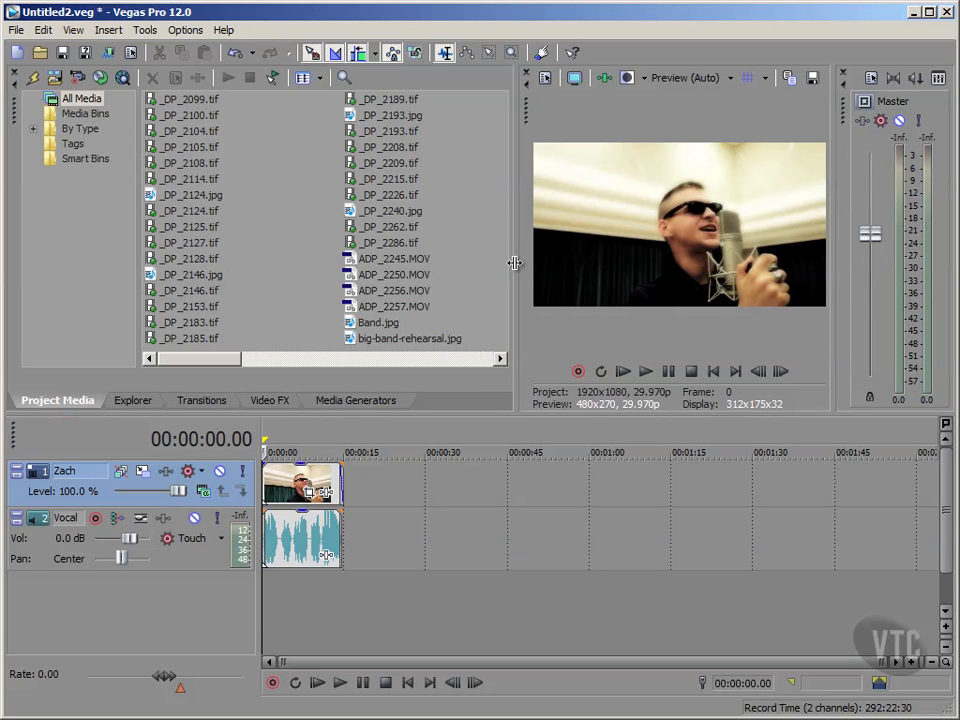
left_click_drag(514, 262, 255, 306)
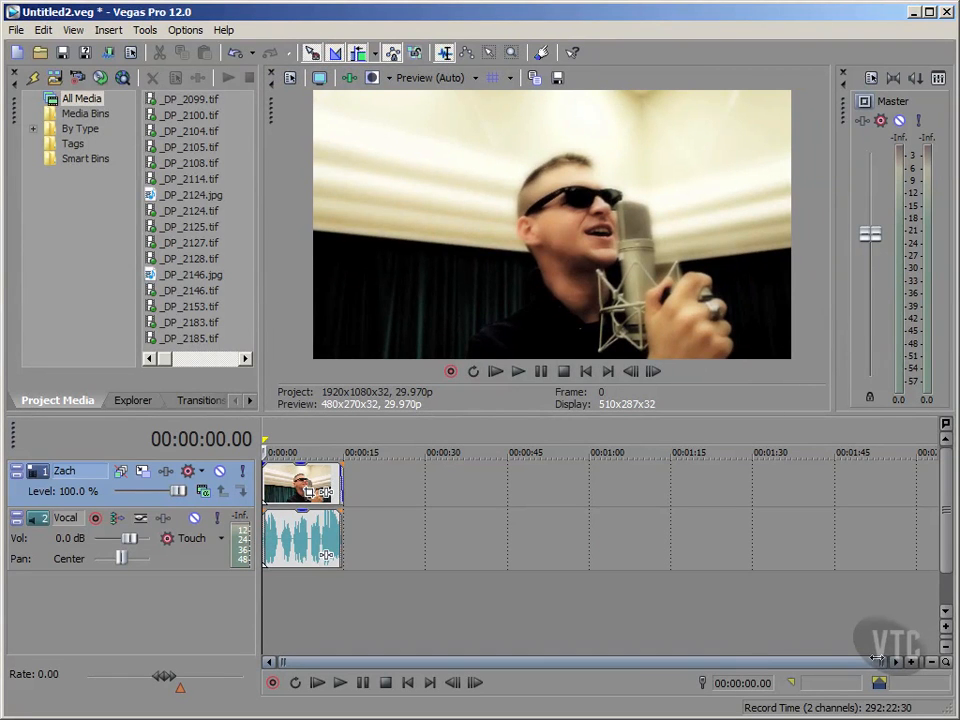
left_click_drag(884, 661, 372, 661)
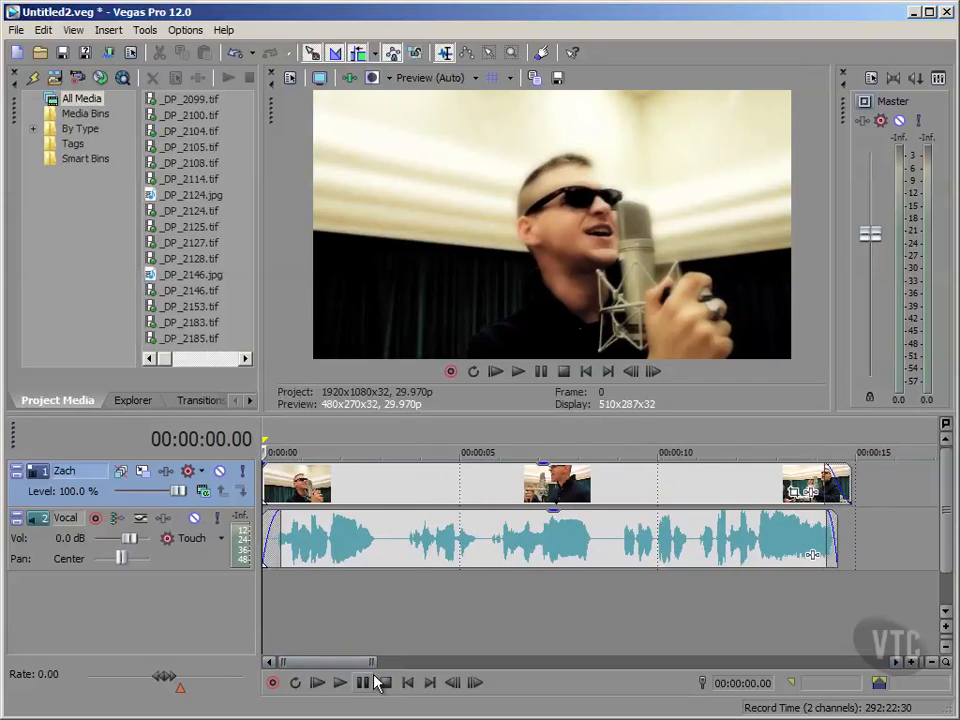
- Check the styled clip at about 3, 6 and 11 seconds, return to the start, and save the project
left_click(400, 591)
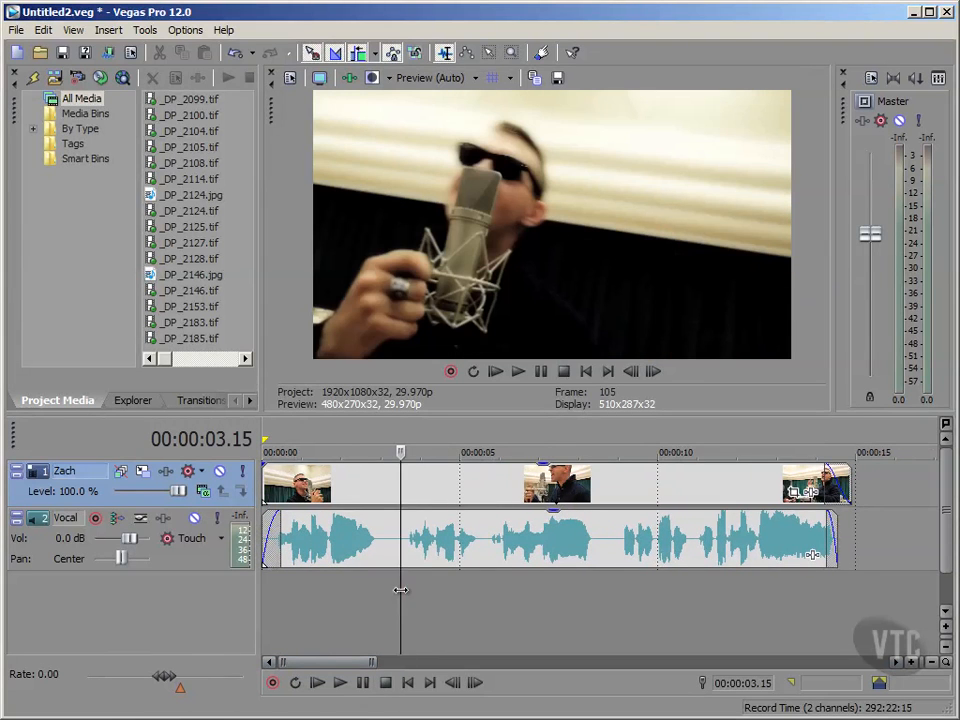
left_click(516, 588)
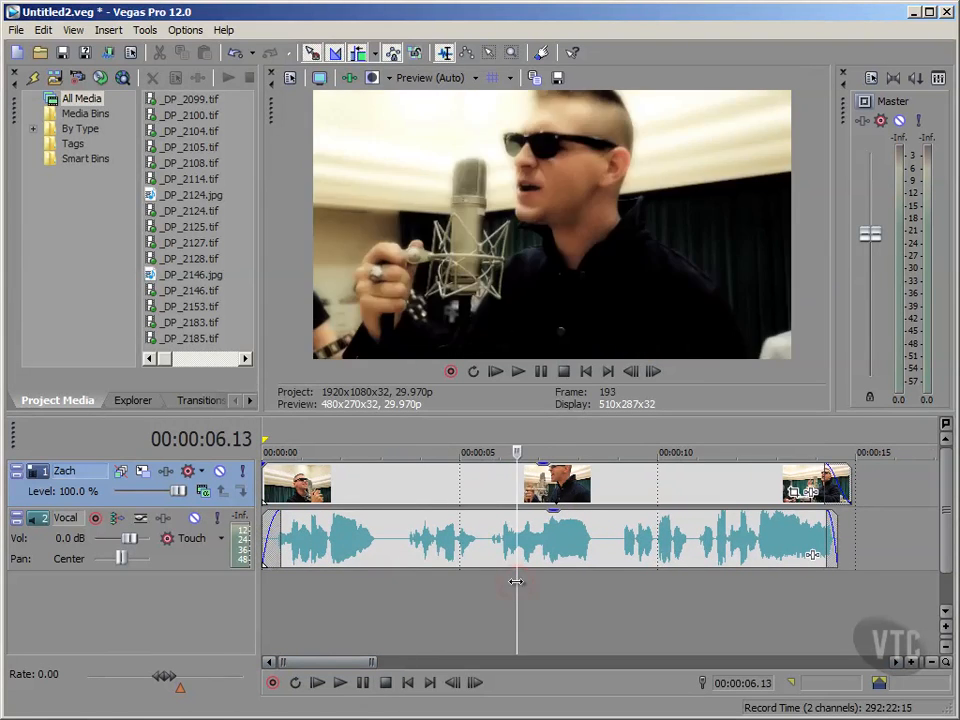
left_click(699, 590)
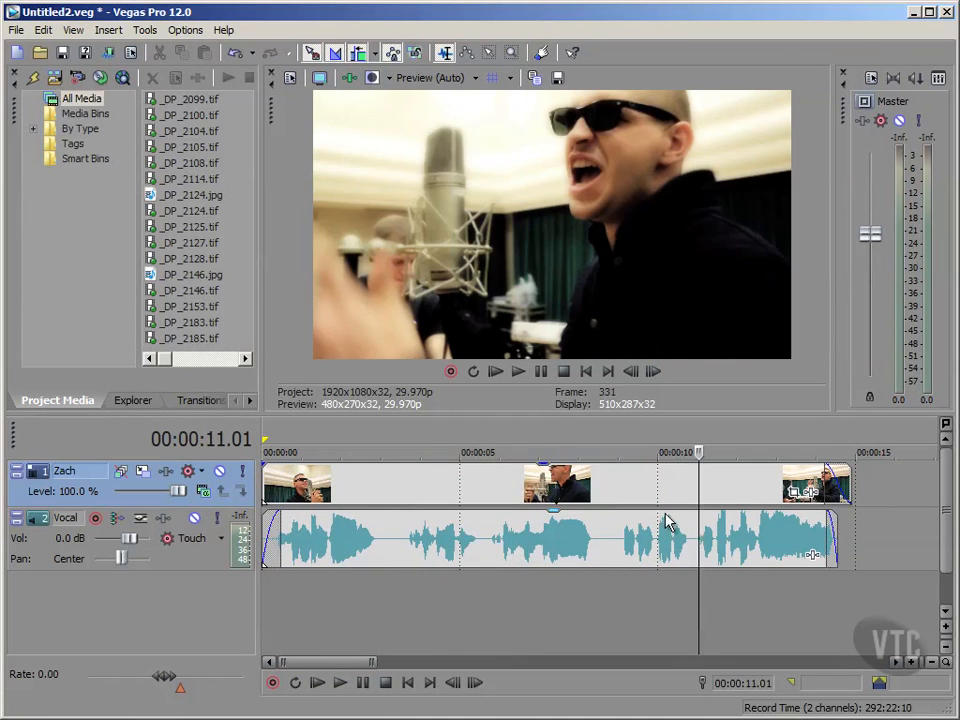
left_click(585, 372)
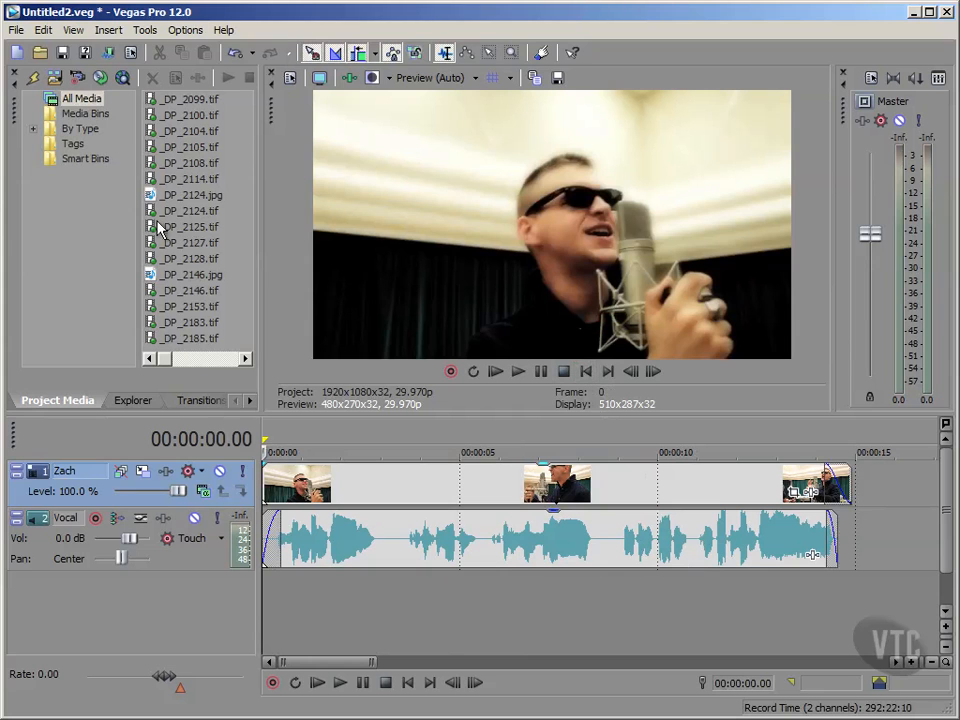
left_click(63, 55)
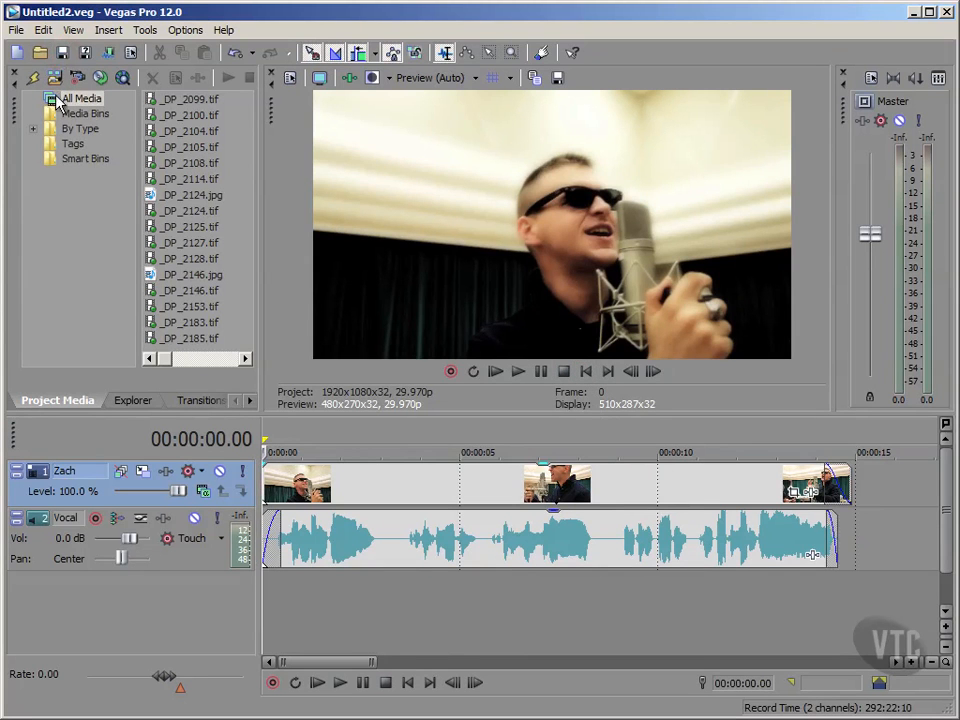